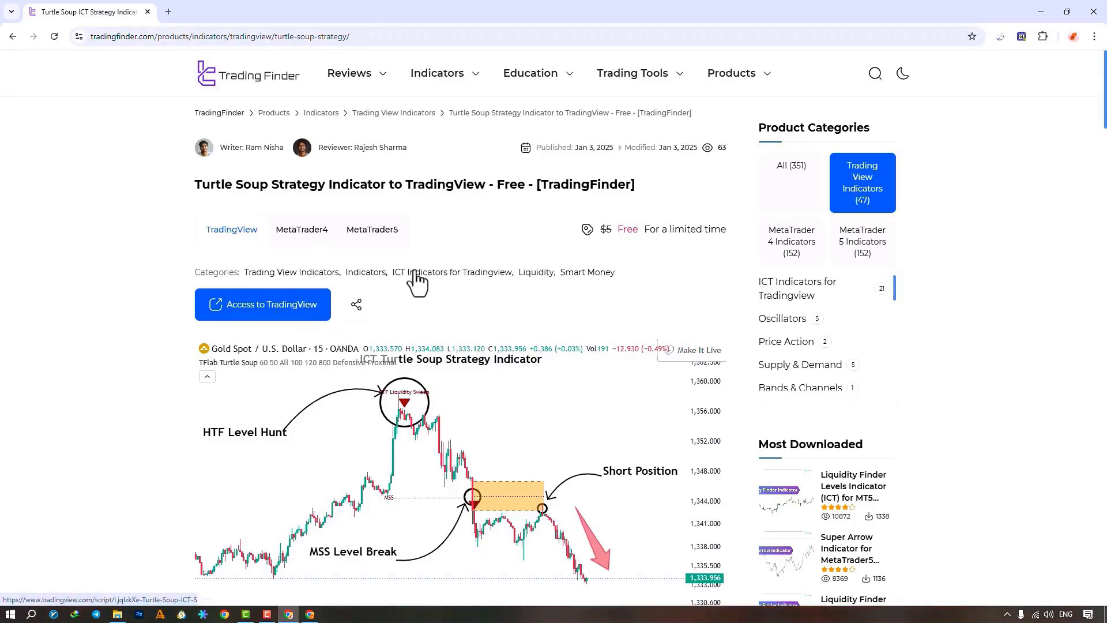
Read through the Turtle Soup Strategy indicator page, including its specifications table and the uptrend and downtrend examples
scroll(459, 237, "down", 5)
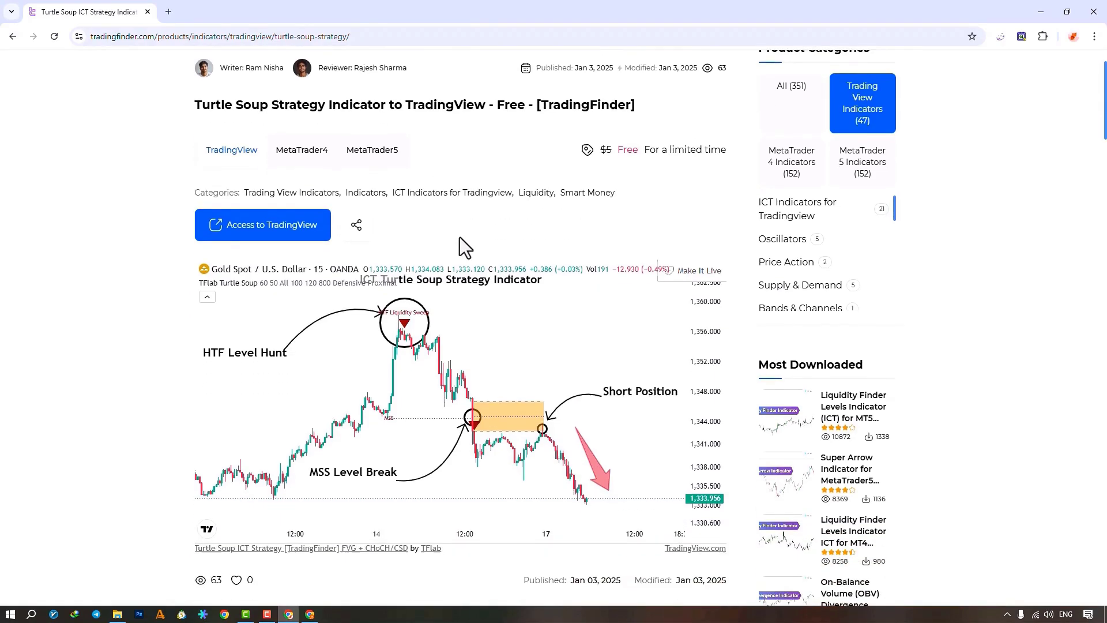
scroll(460, 238, "down", 9)
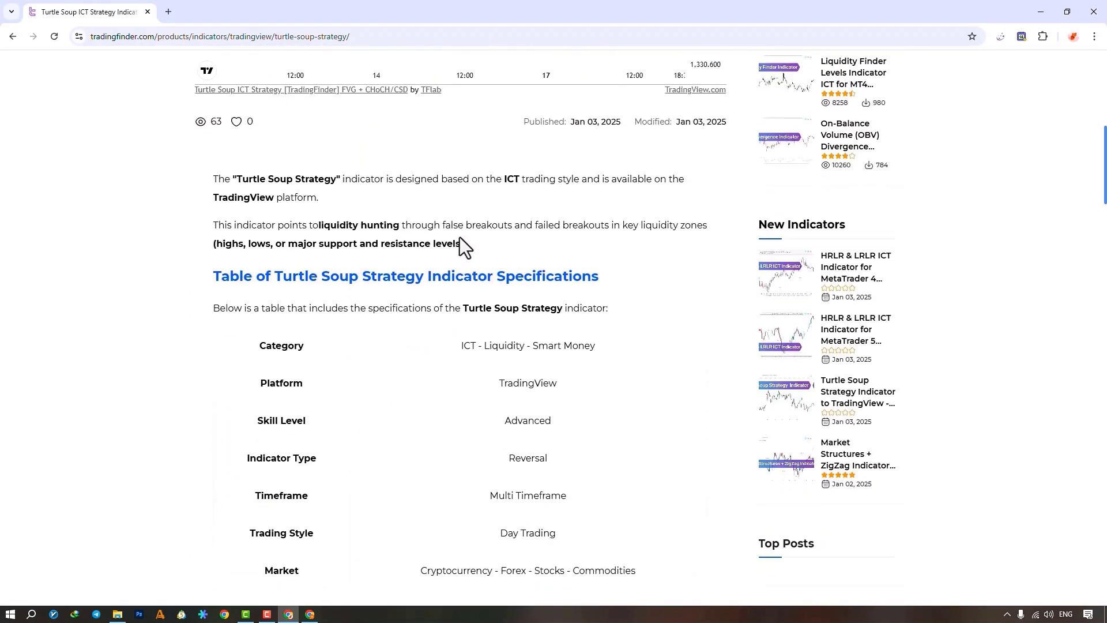
scroll(460, 237, "down", 9)
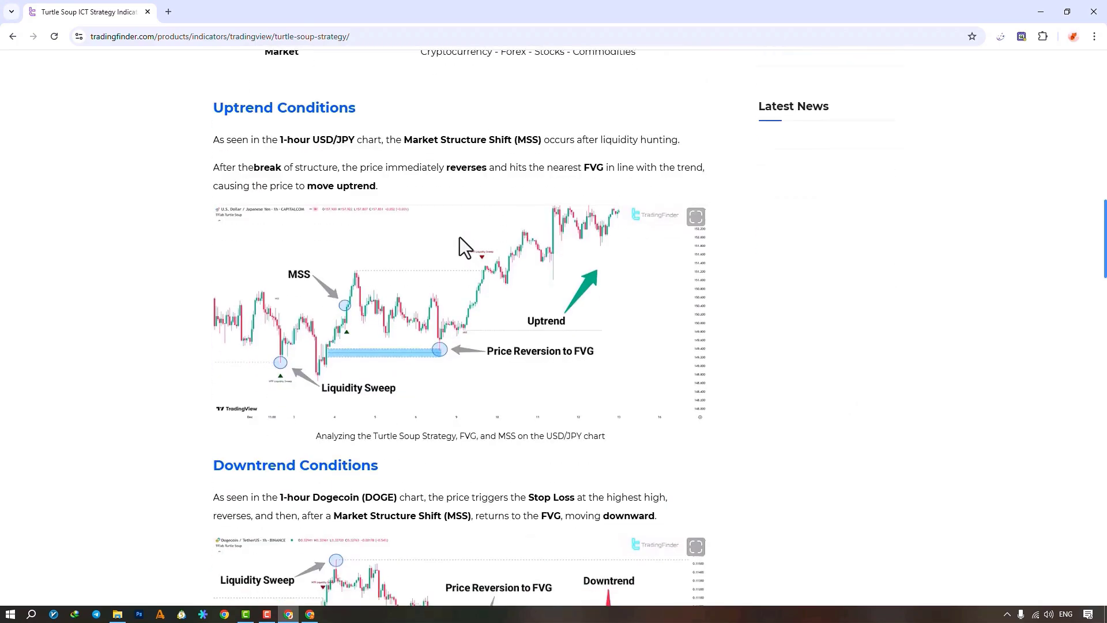
scroll(462, 238, "down", 3)
scroll(471, 243, "up", 7)
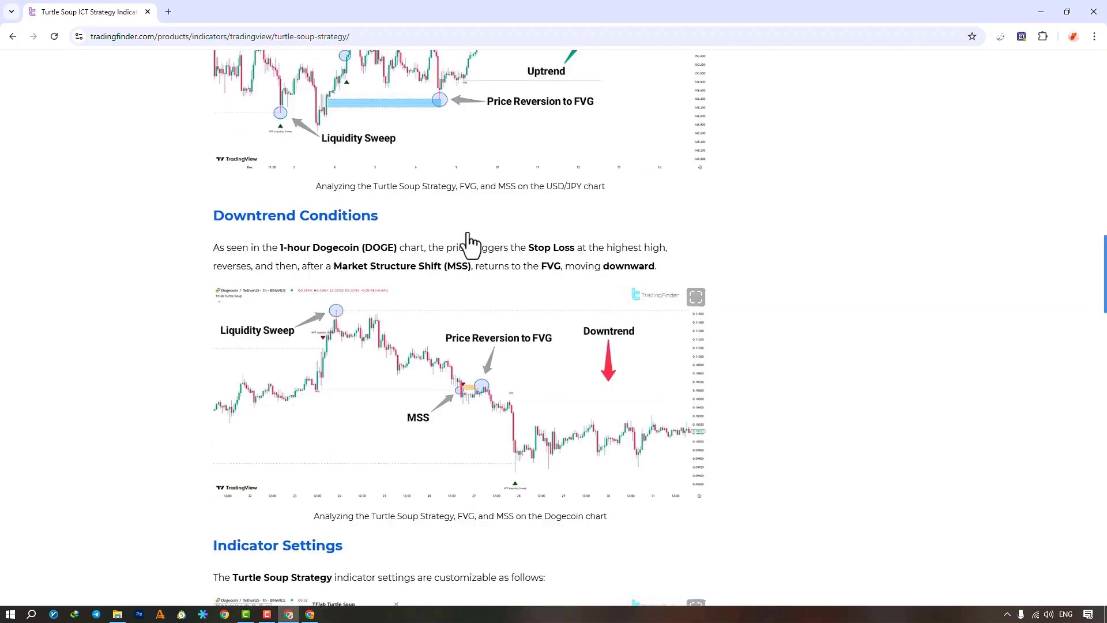
scroll(474, 222, "up", 13)
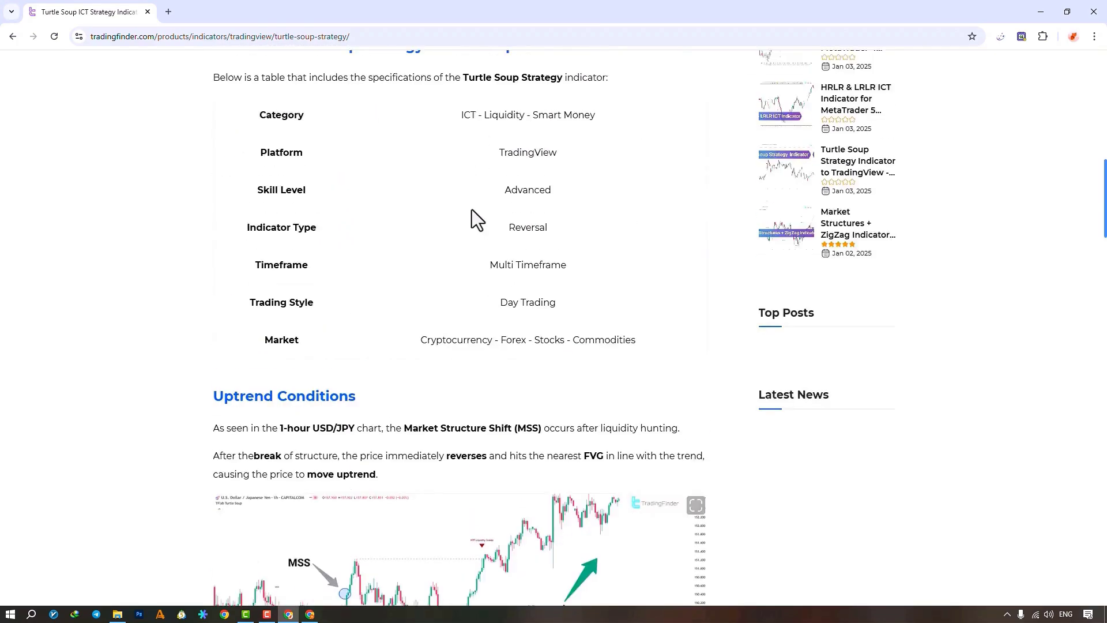
scroll(471, 209, "up", 7)
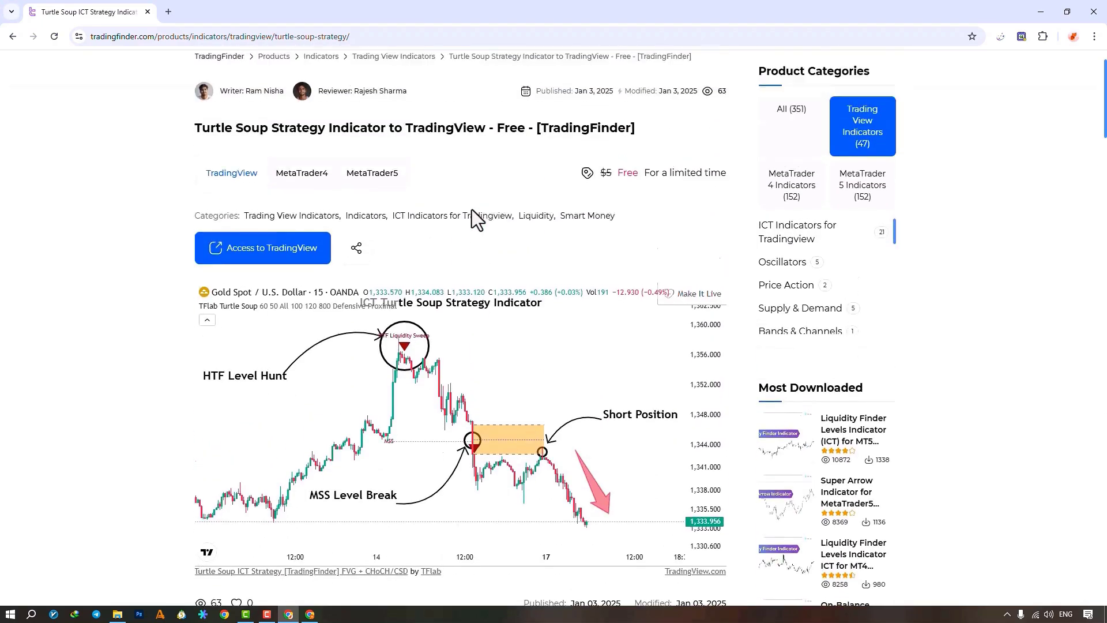
Switch to the TradingView GBPUSD chart, add the community indicator "Turtle Soup ICT Strategy [TradingFinder]" and mark it as a favourite
key("alt+Tab")
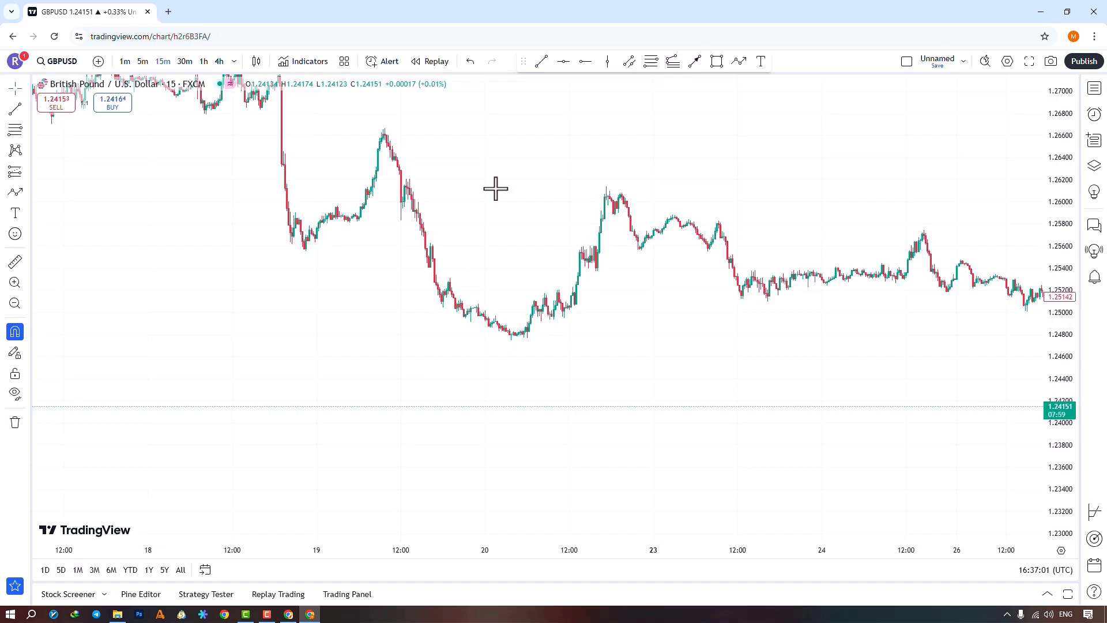
left_click(315, 65)
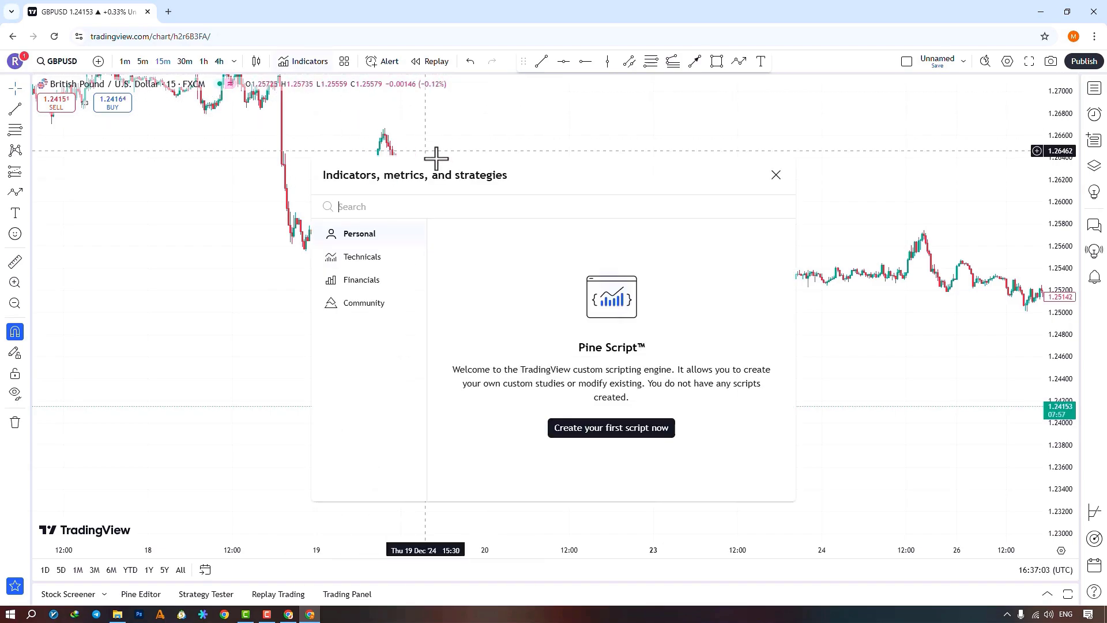
type("Turtle Soup ICT Strategy [TradingFinder]")
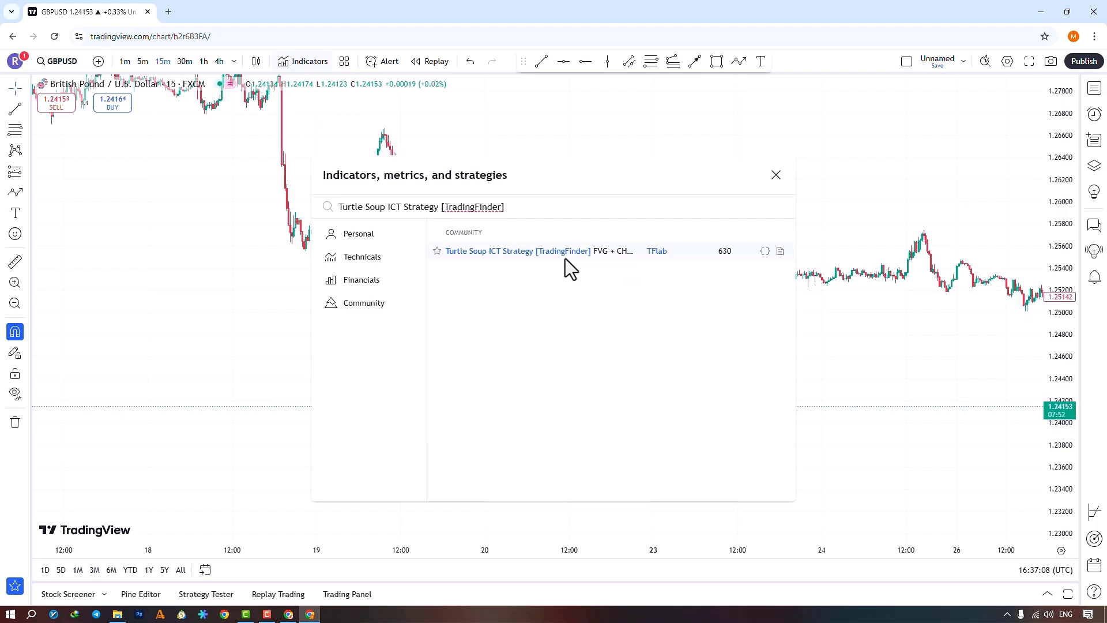
left_click(535, 259)
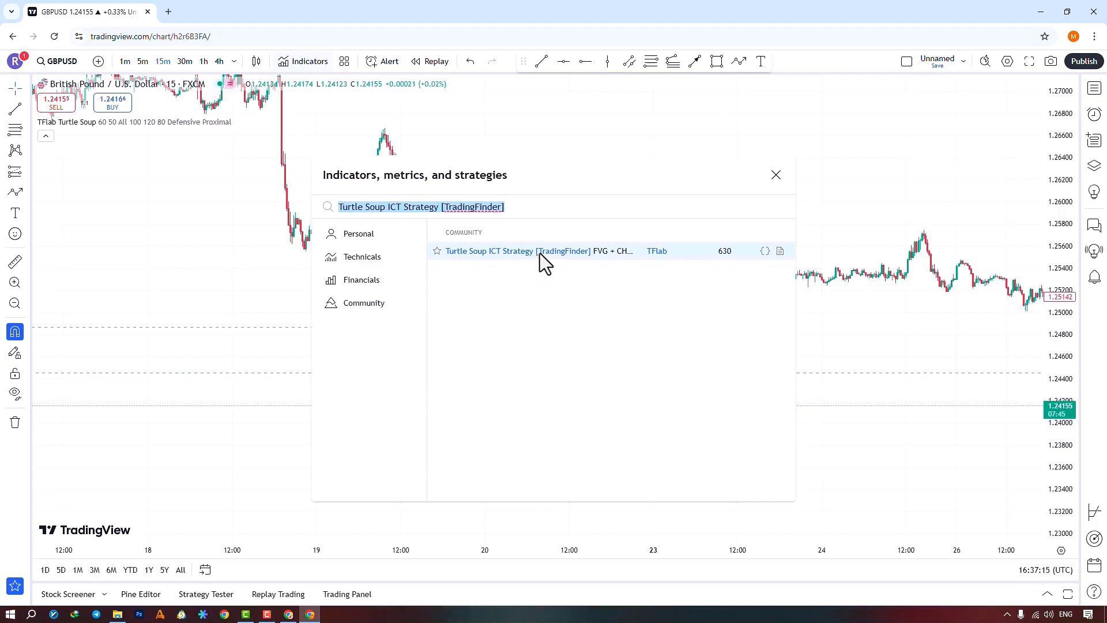
left_click(442, 253)
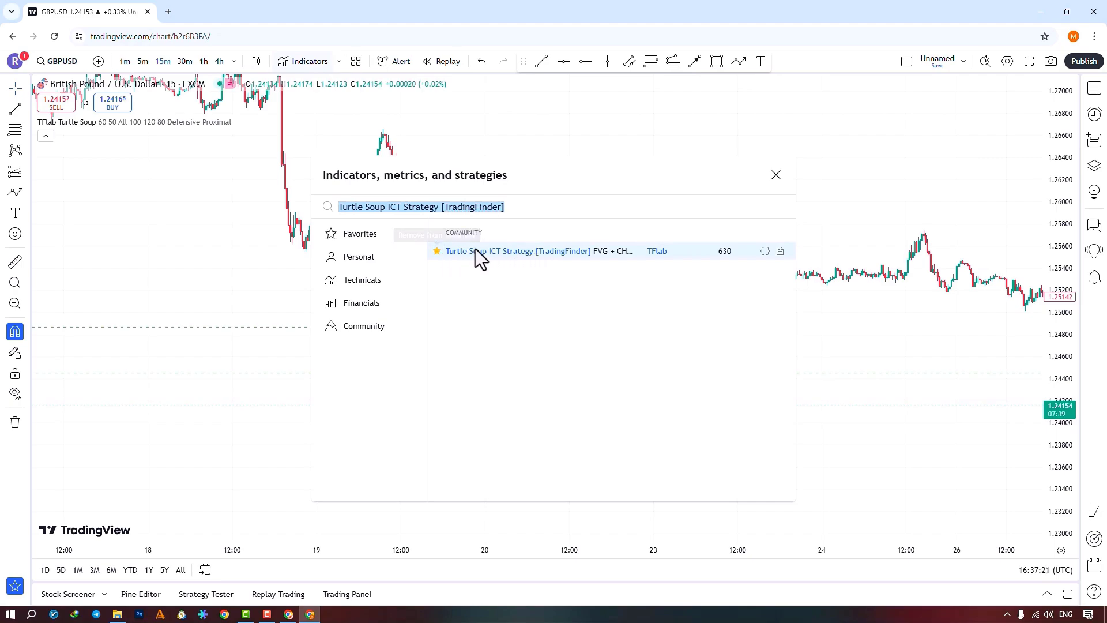
left_click(773, 175)
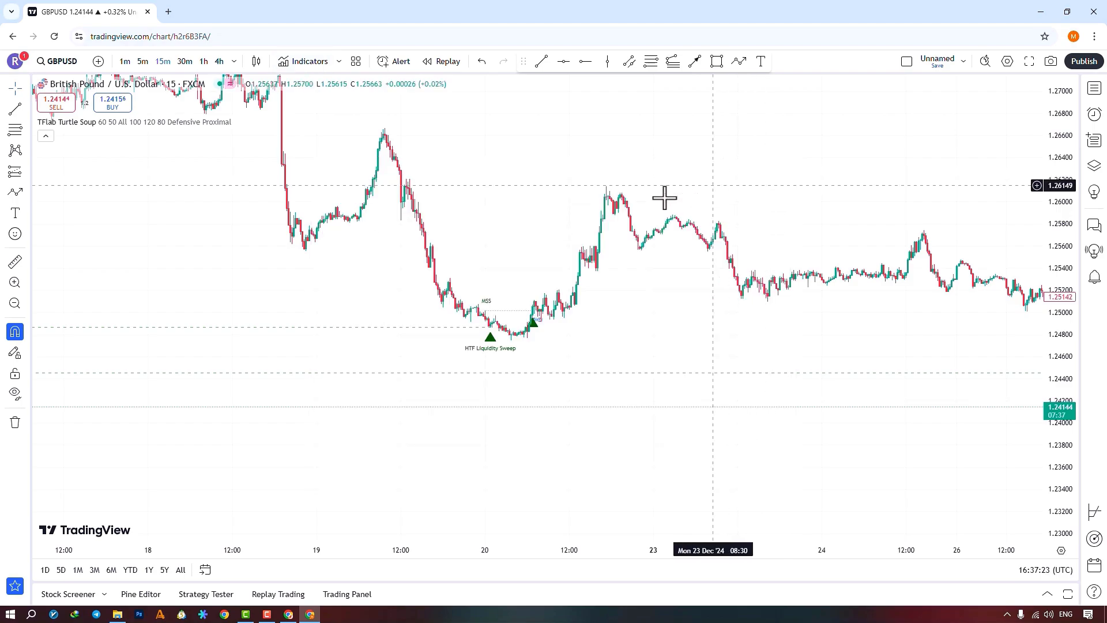
Examine the HTF liquidity sweep, MSS line and demand FVG zone around 20 December, and the price movement that follows
left_click_drag(439, 247, 365, 246)
left_click(17, 283)
left_click_drag(308, 188, 511, 403)
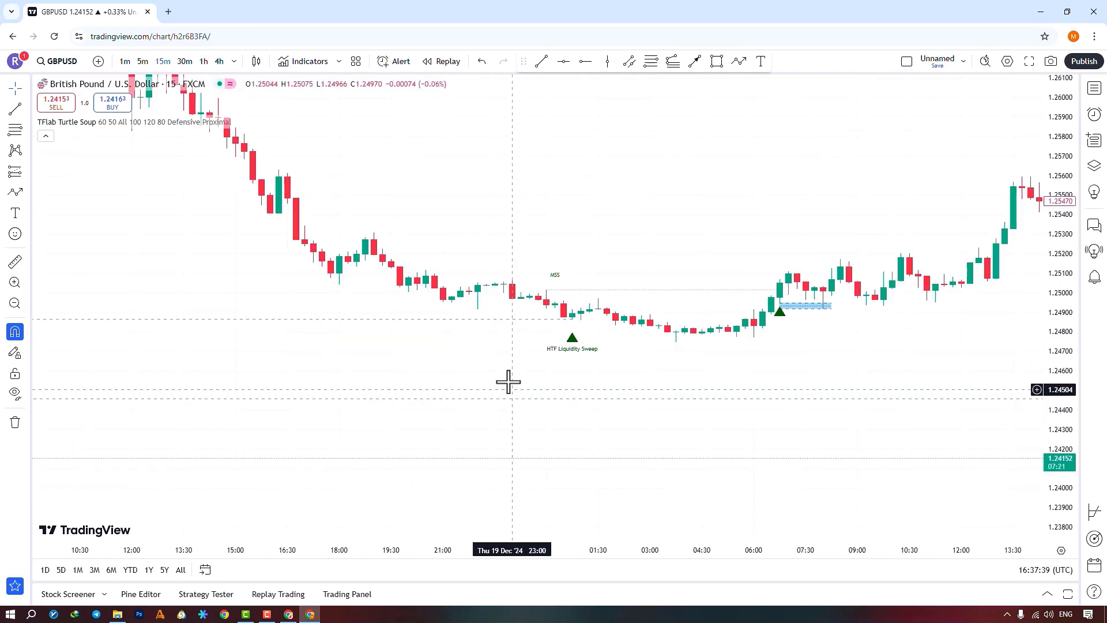
left_click_drag(1058, 440, 1021, 190)
left_click_drag(565, 345, 564, 378)
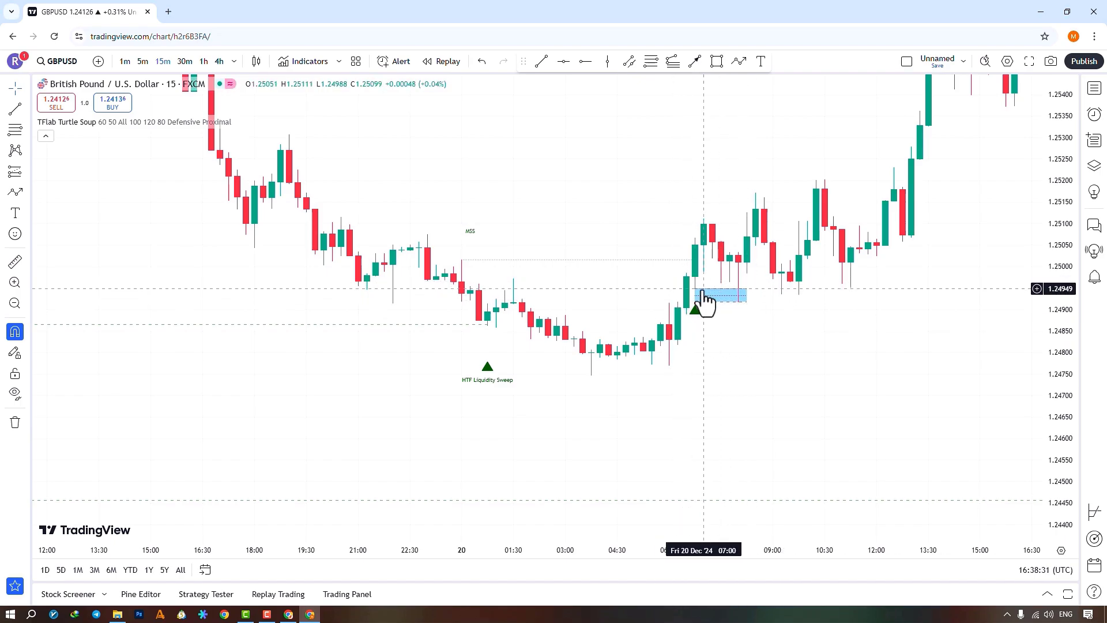
left_click_drag(748, 324, 623, 394)
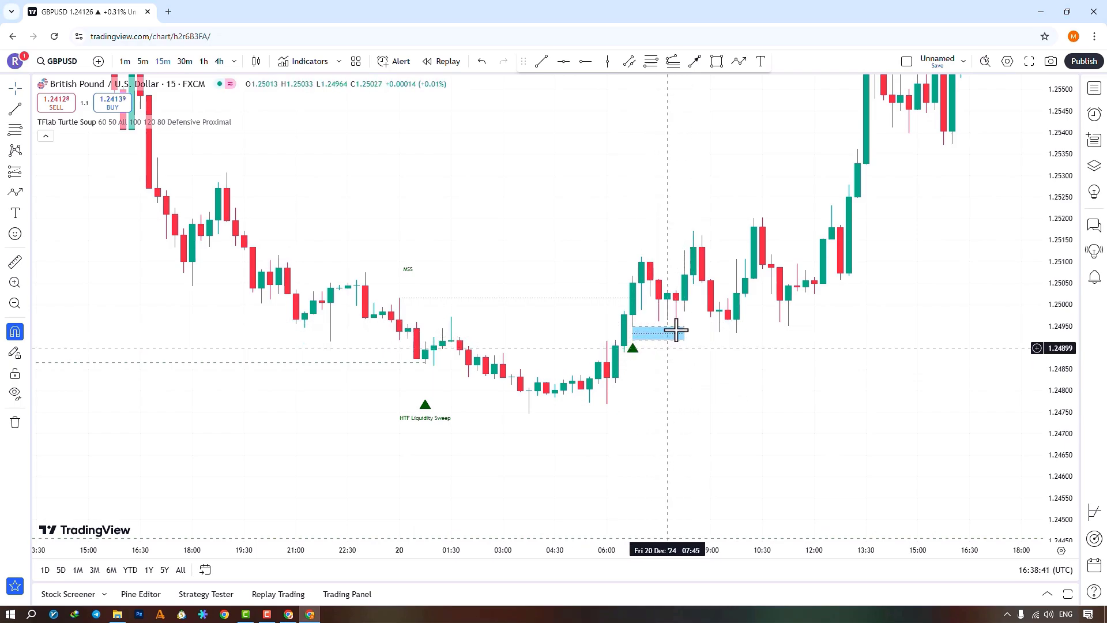
left_click_drag(767, 271, 544, 373)
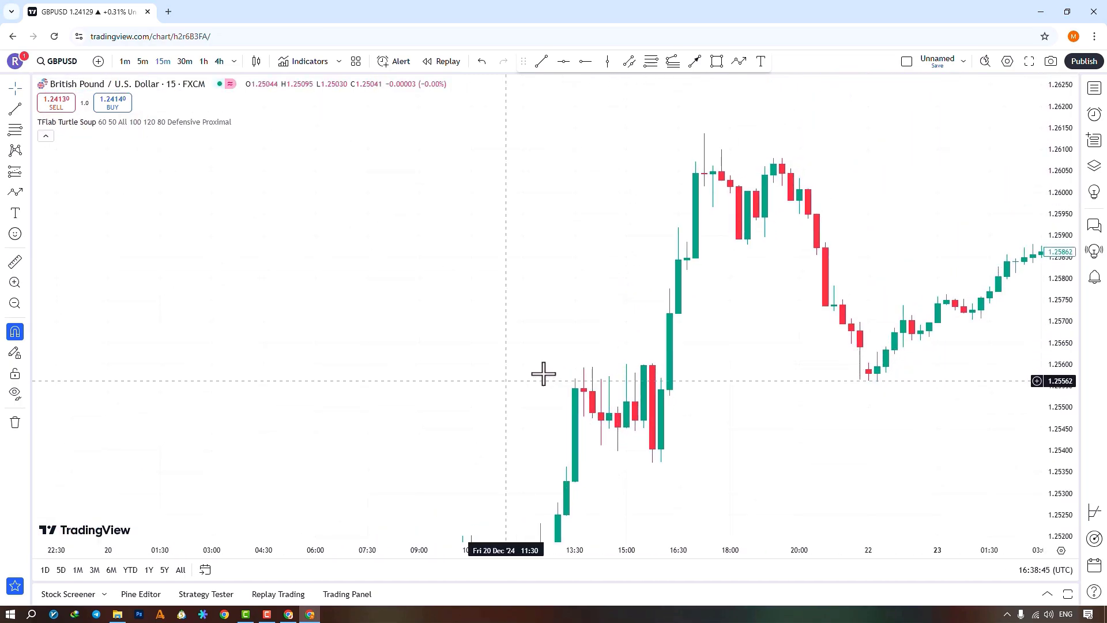
left_click_drag(398, 435, 626, 254)
left_click_drag(452, 403, 507, 310)
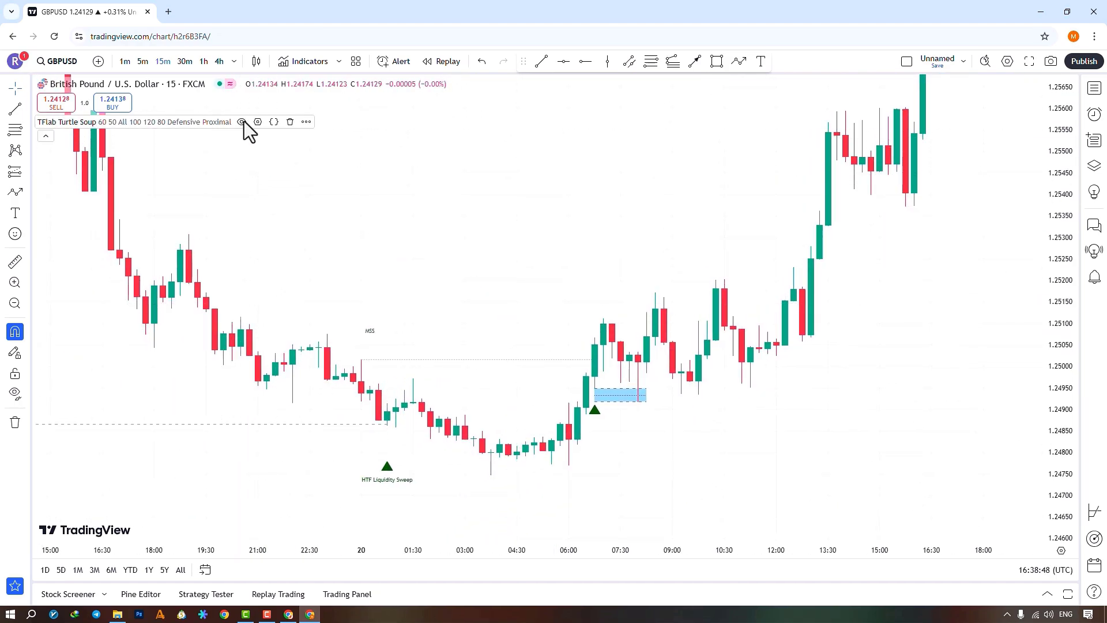
In the TFlab Turtle Soup settings, review the Higher TimeFrame Levels choices and set Max Swing Back Method to Custom
left_click(257, 122)
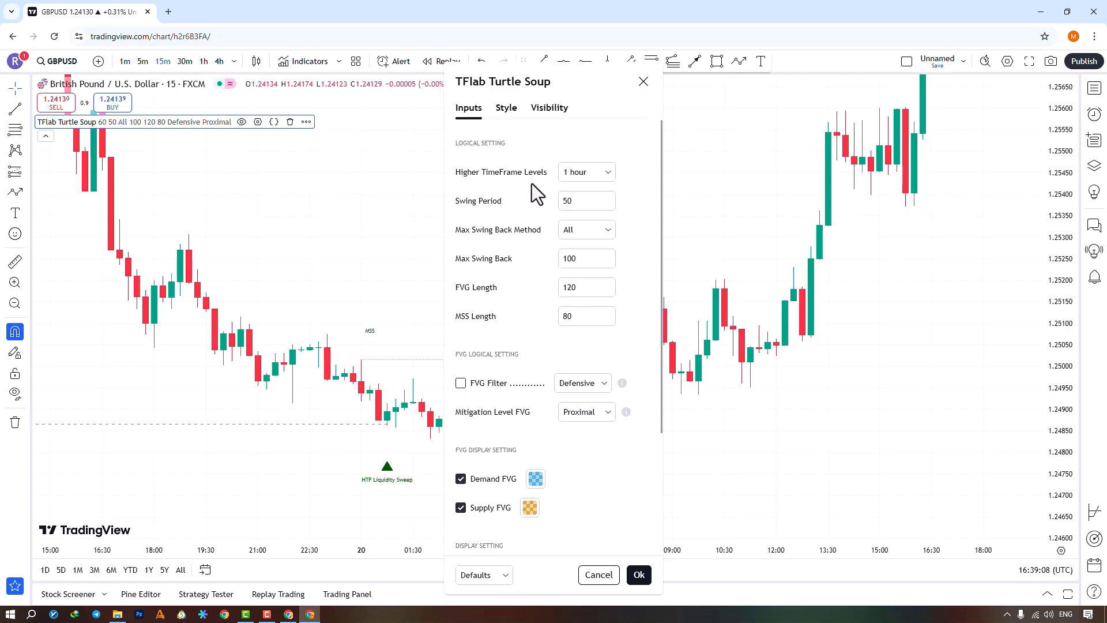
left_click(601, 171)
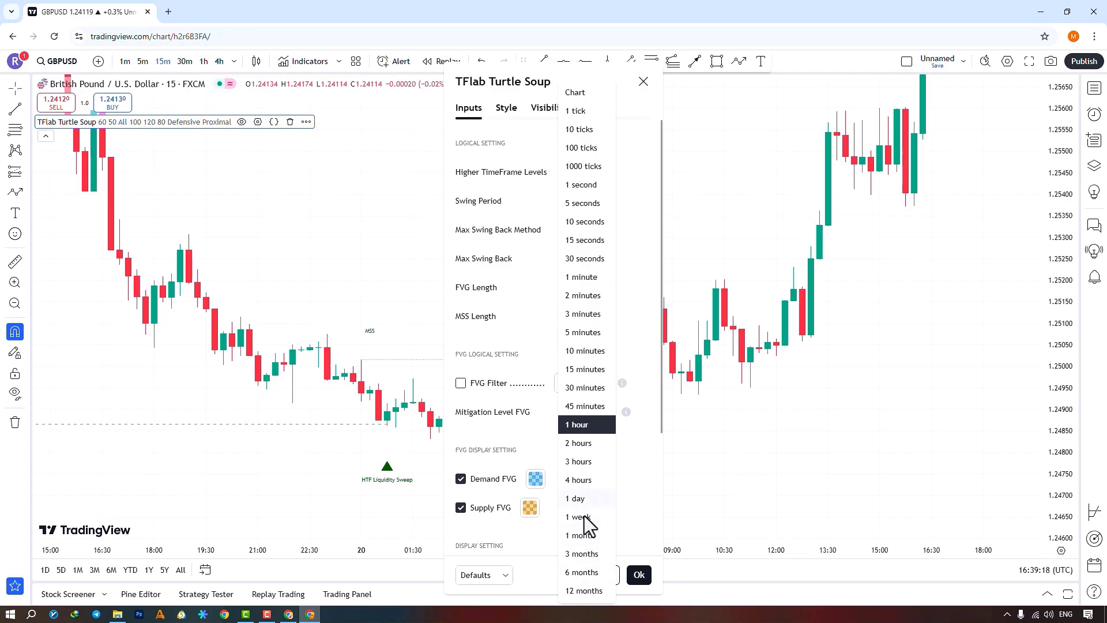
left_click(534, 265)
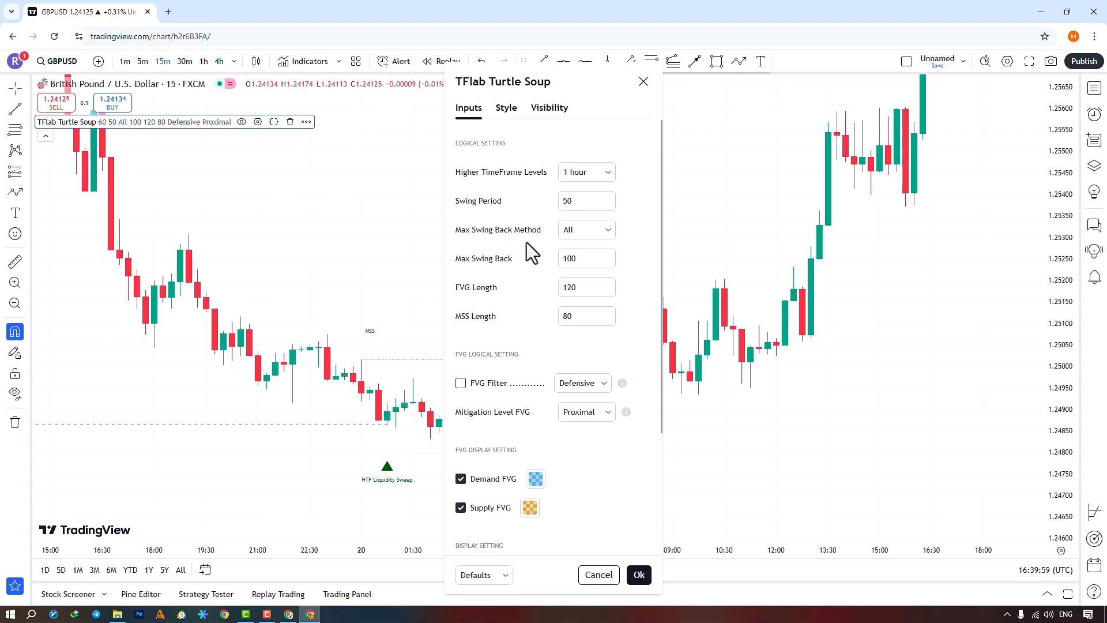
left_click(593, 229)
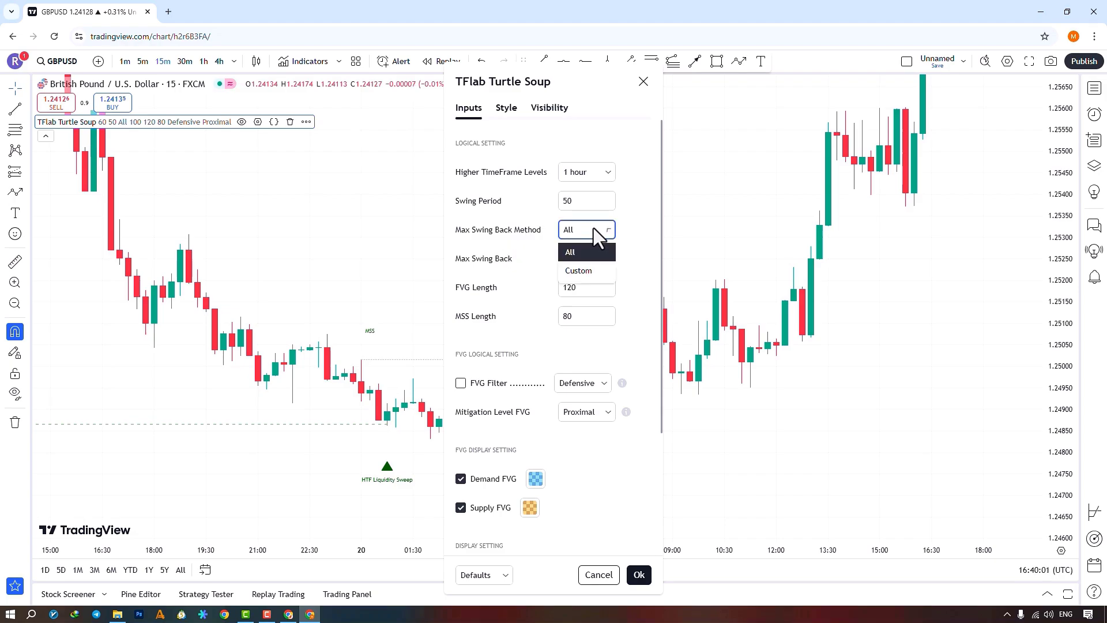
left_click(582, 275)
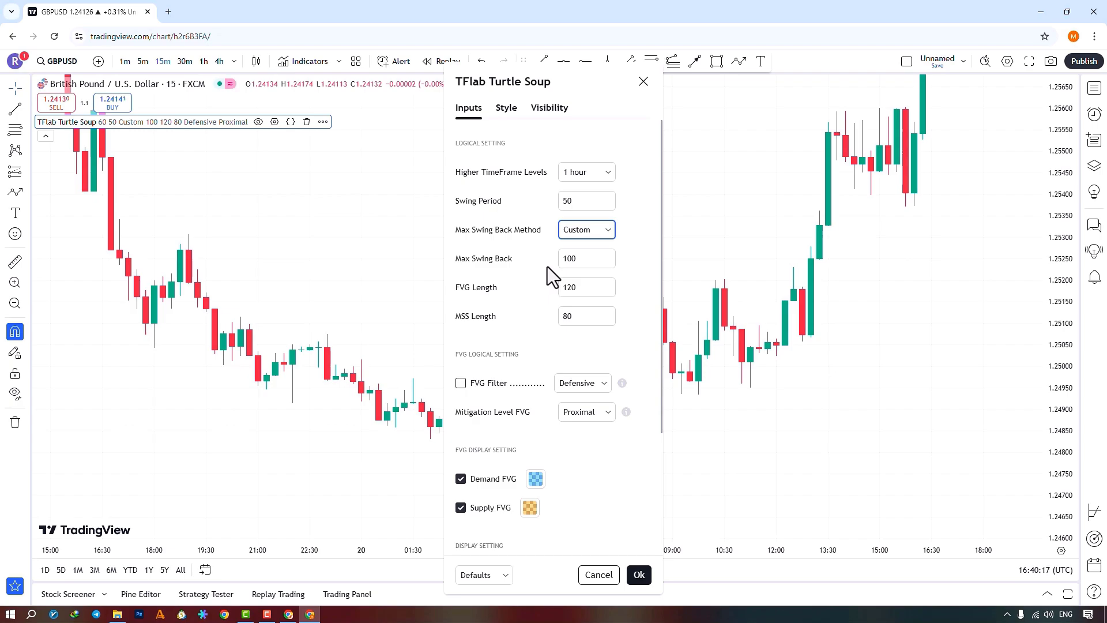
left_click(521, 299)
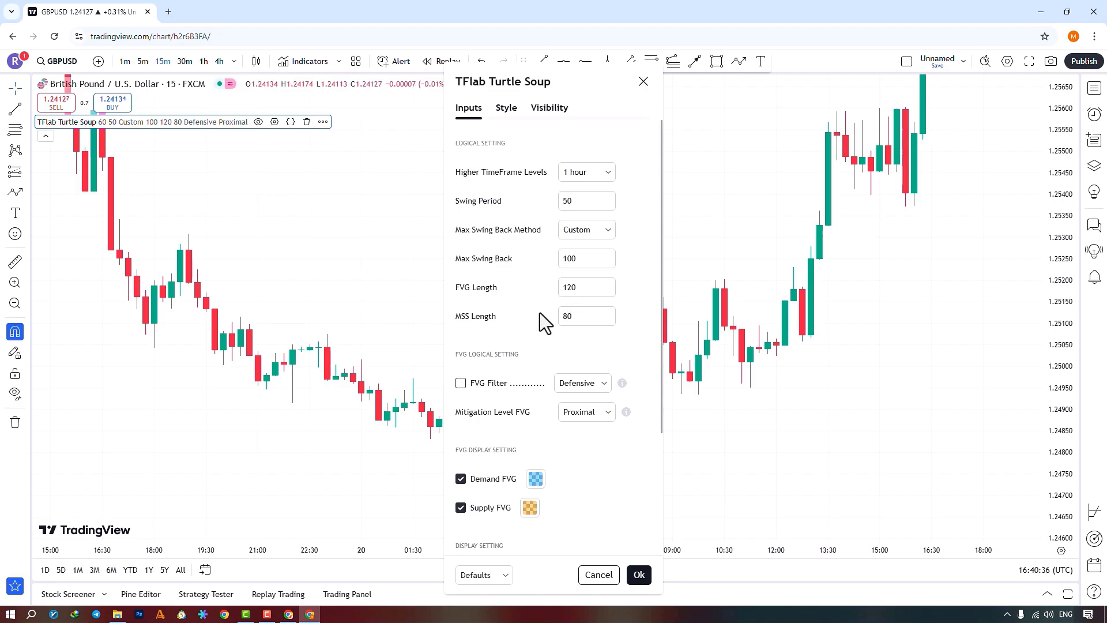
Enable the FVG Filter in the indicator settings and review the filter modes and the Mitigation Level FVG options
scroll(541, 307, "down", 3)
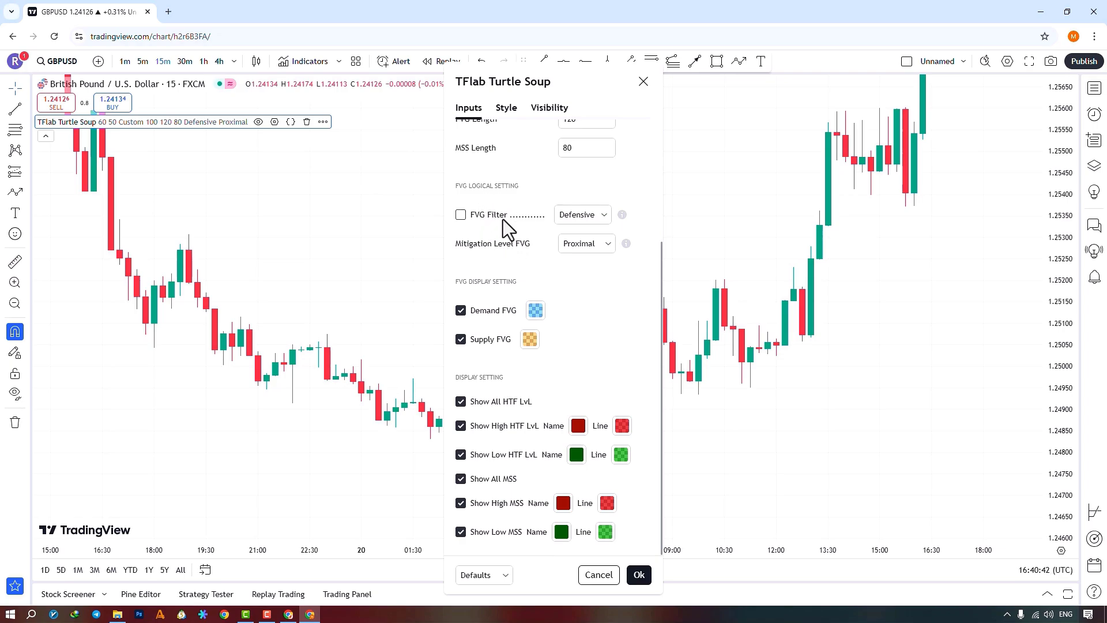
left_click(461, 215)
left_click(596, 220)
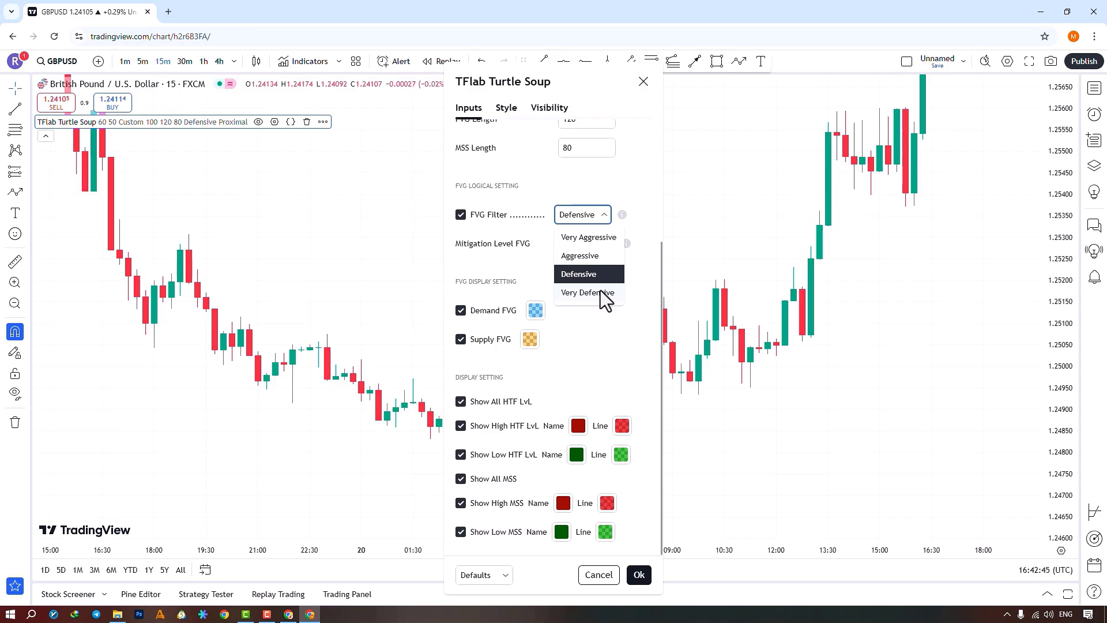
left_click(615, 344)
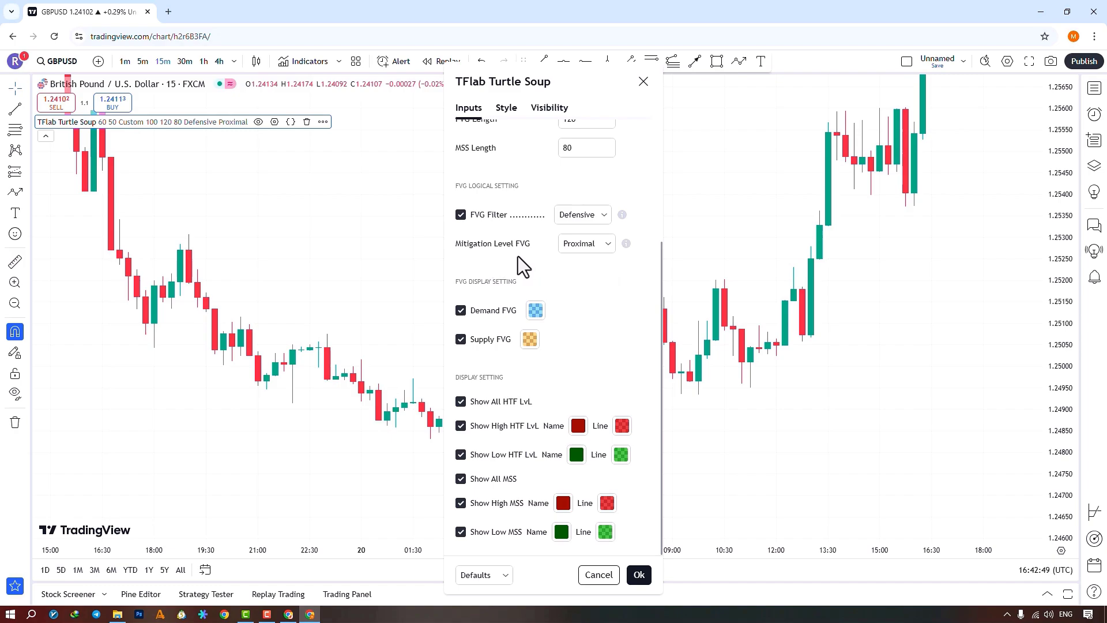
left_click(586, 242)
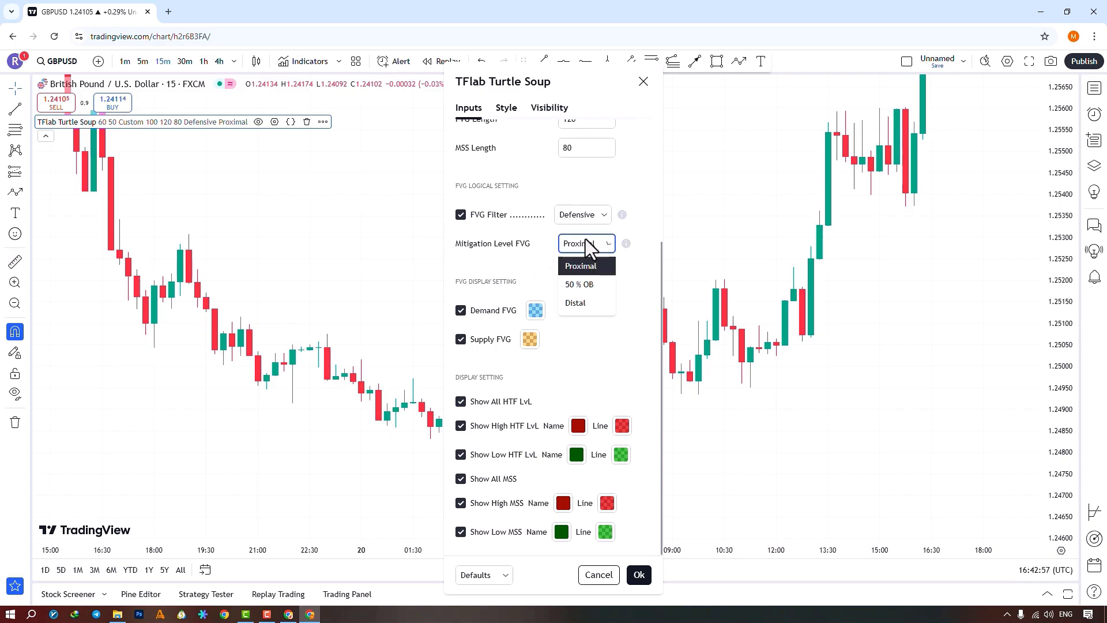
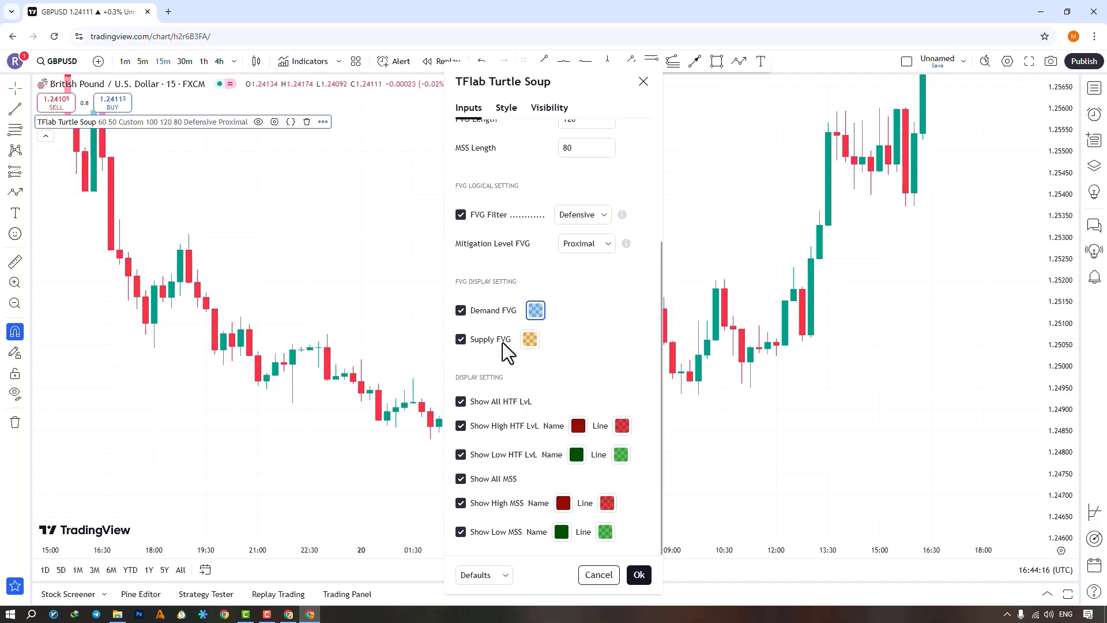
Turn the Supply FVG display off and back on in the indicator settings
left_click(462, 341)
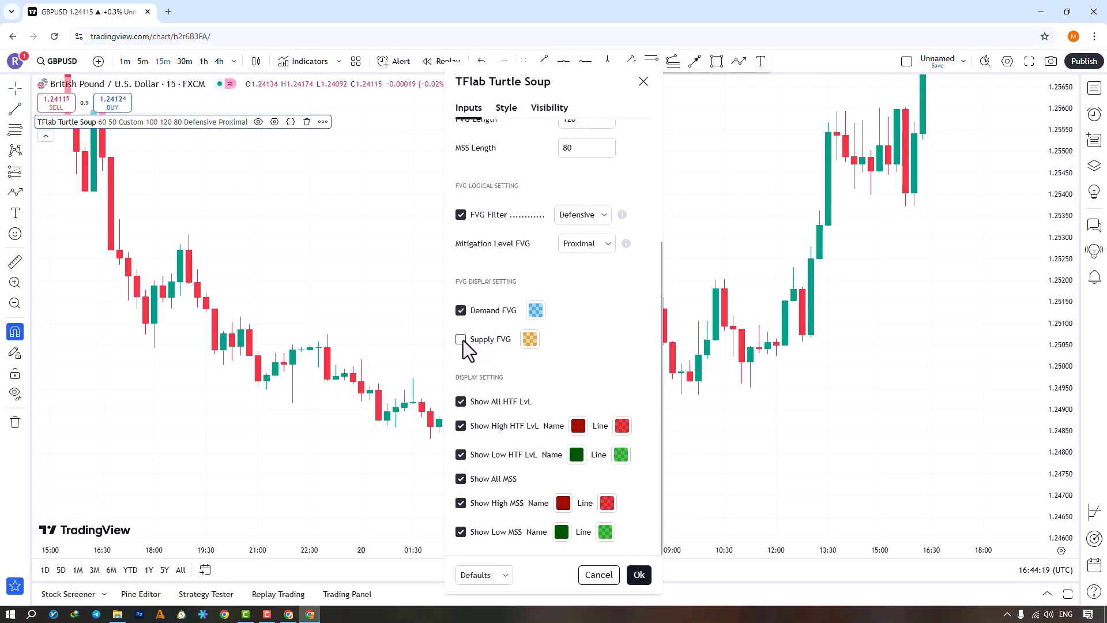
left_click(523, 347)
left_click(523, 346)
left_click(503, 401)
left_click(464, 402)
Review the name and line colour choices for the high and low HTF levels without picking new colours
left_click(574, 425)
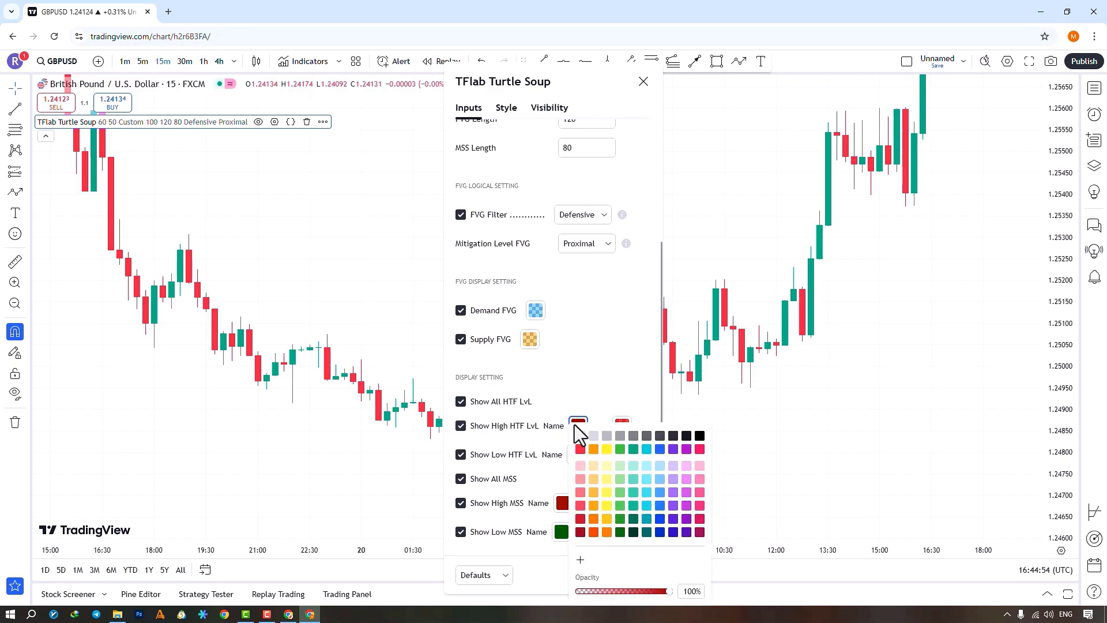
left_click(575, 419)
left_click(621, 426)
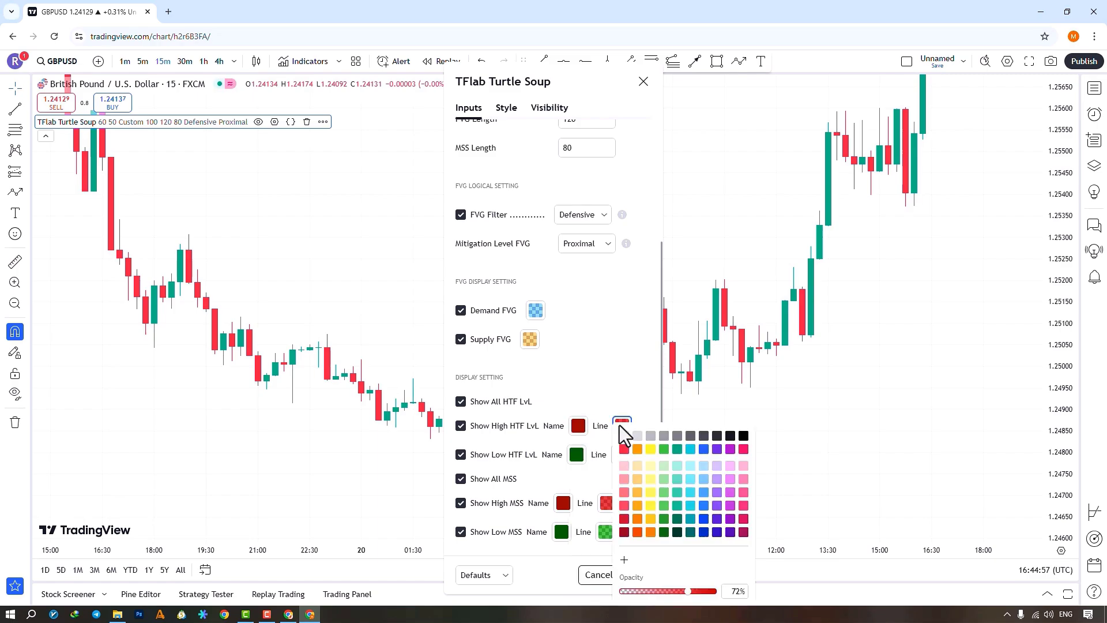
left_click(508, 449)
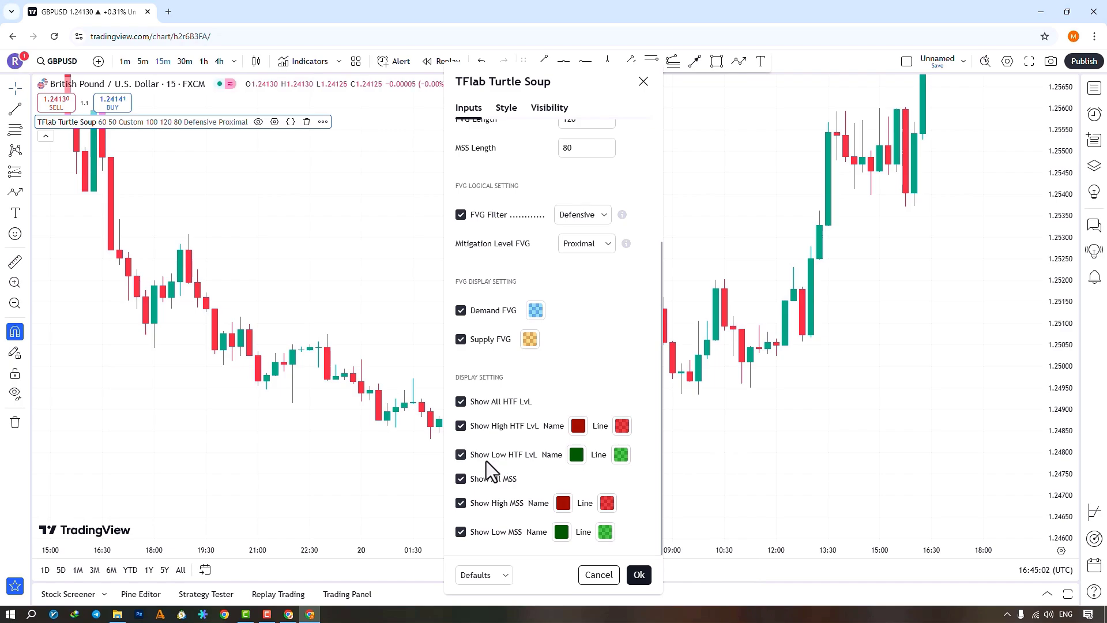
left_click(576, 455)
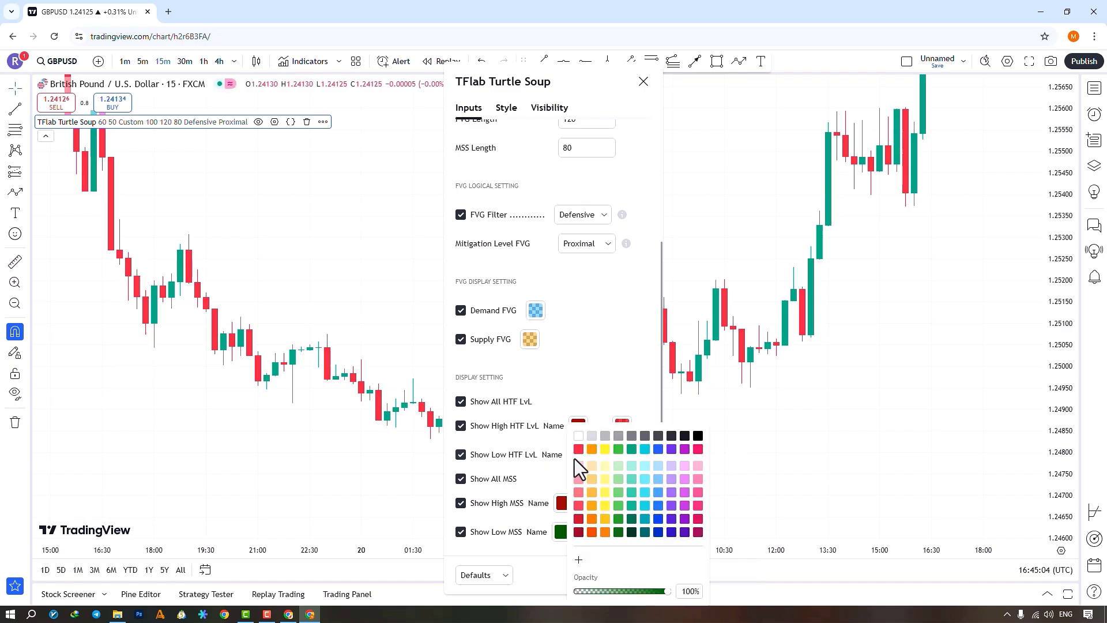
left_click(554, 457)
left_click(618, 456)
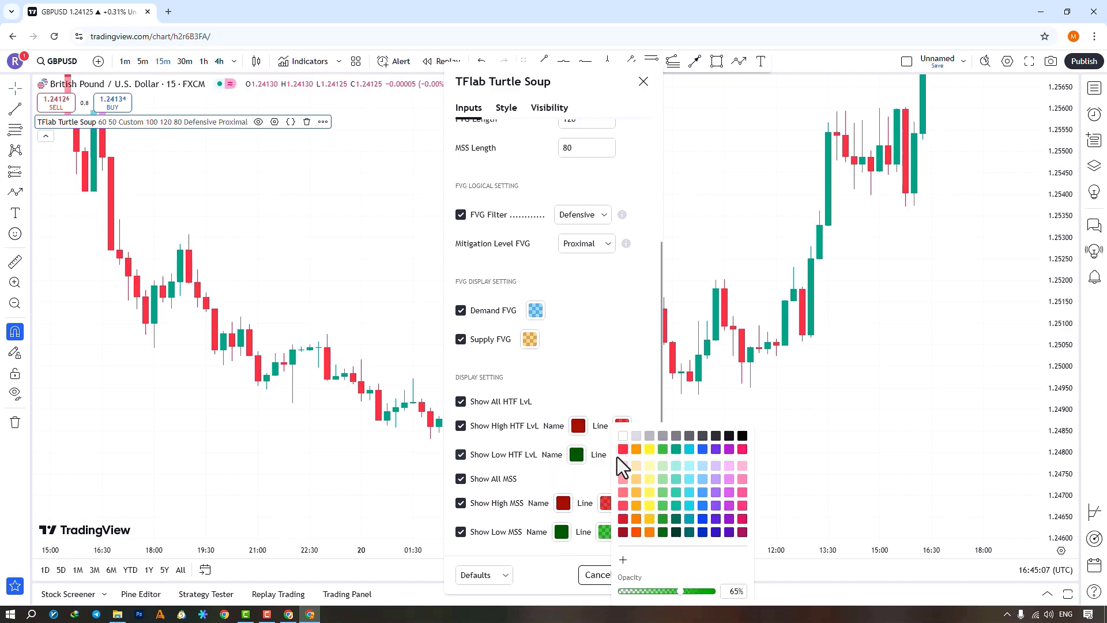
left_click(531, 470)
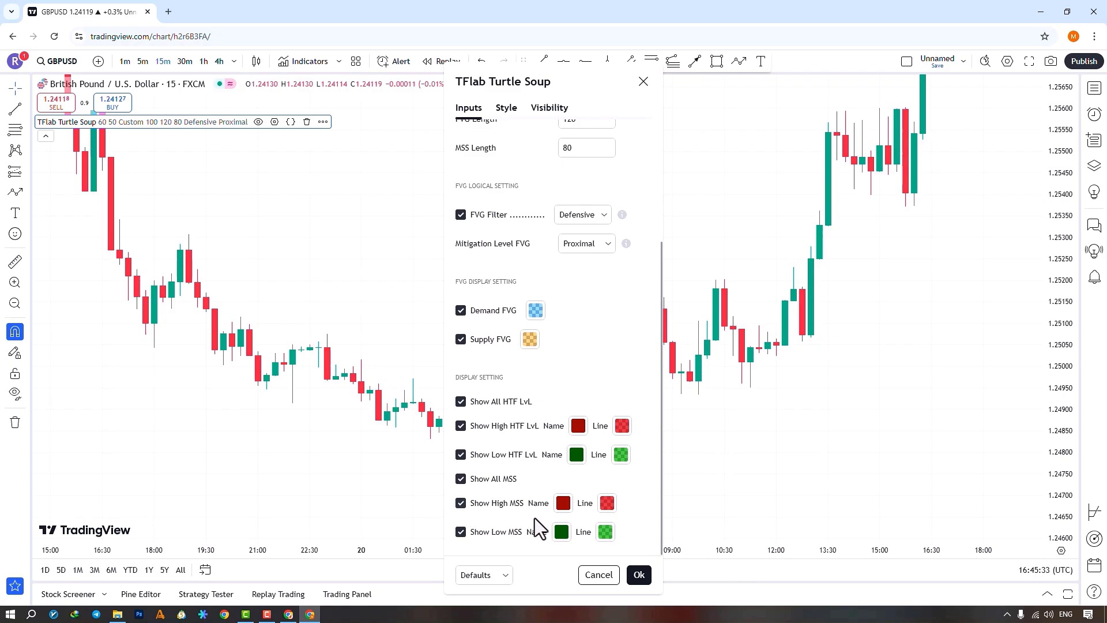
Review the name and line colour choices for the high and low MSS without picking new colours, and apply the indicator settings
left_click(563, 502)
left_click(561, 505)
left_click(608, 503)
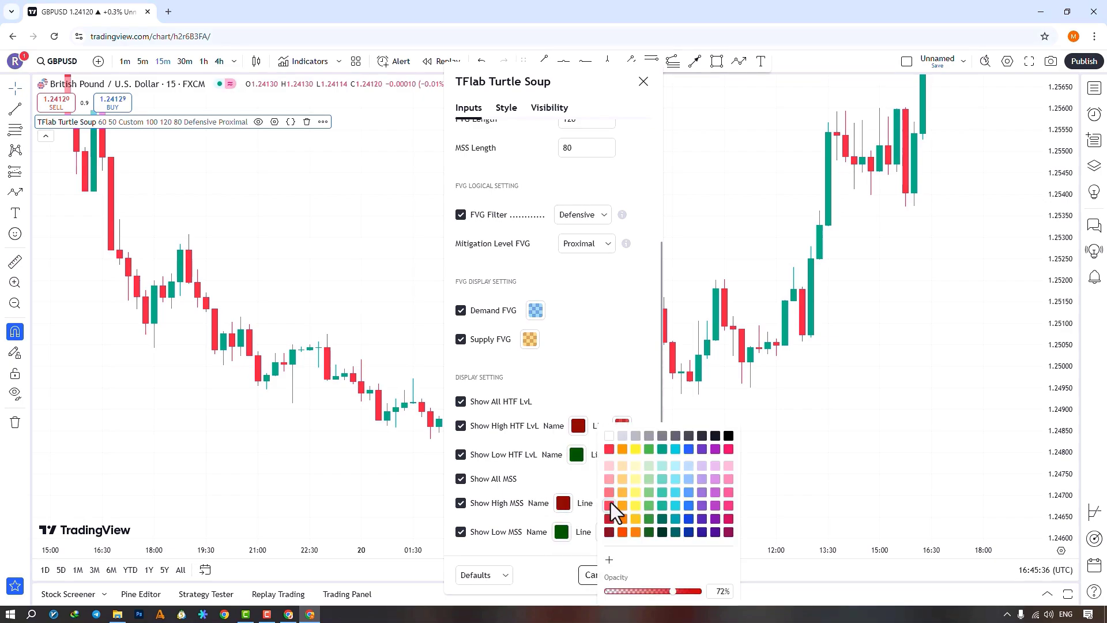
left_click(525, 509)
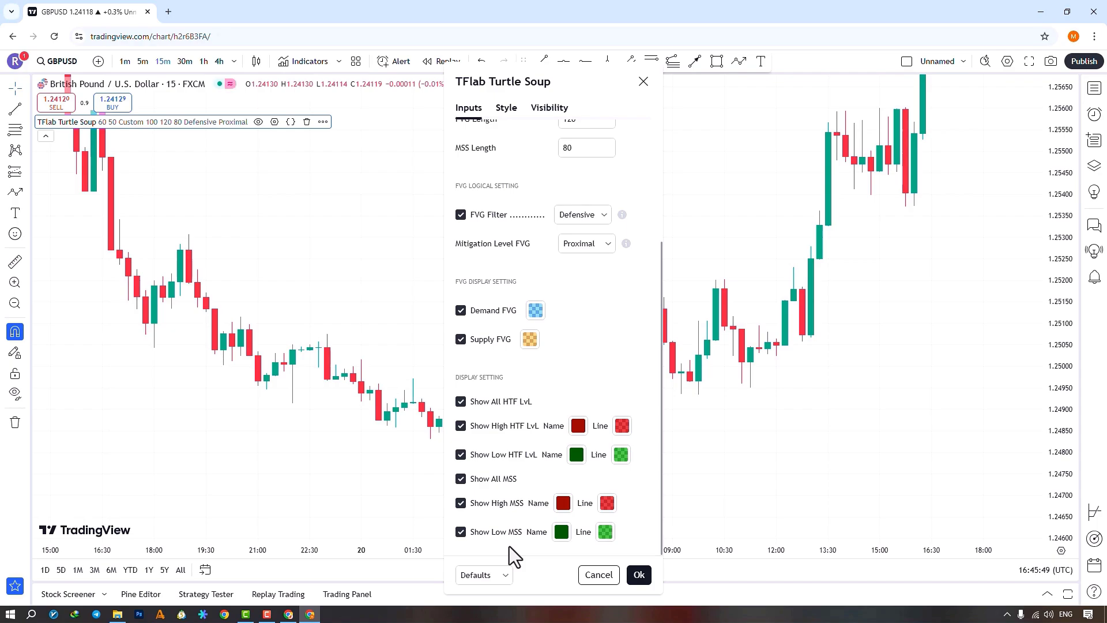
left_click(562, 532)
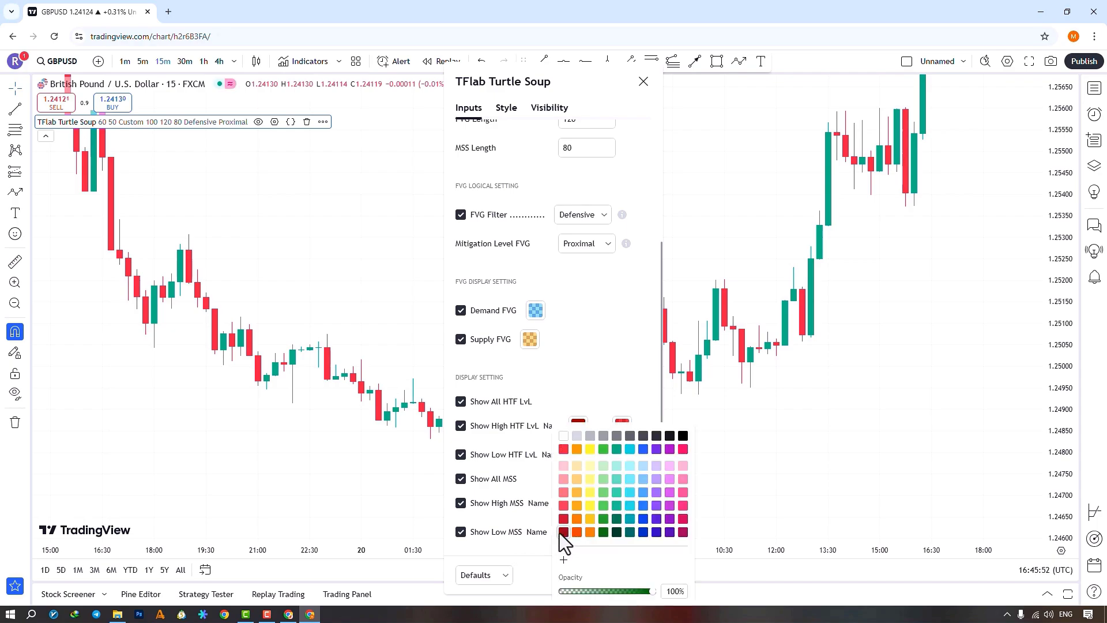
left_click(538, 557)
left_click(604, 533)
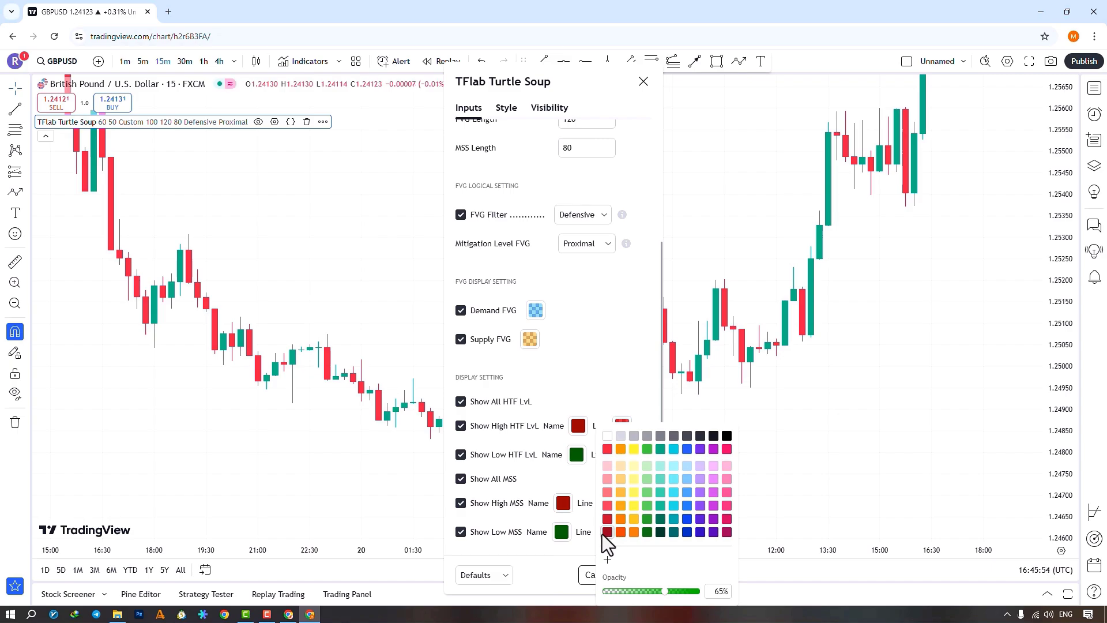
left_click(562, 554)
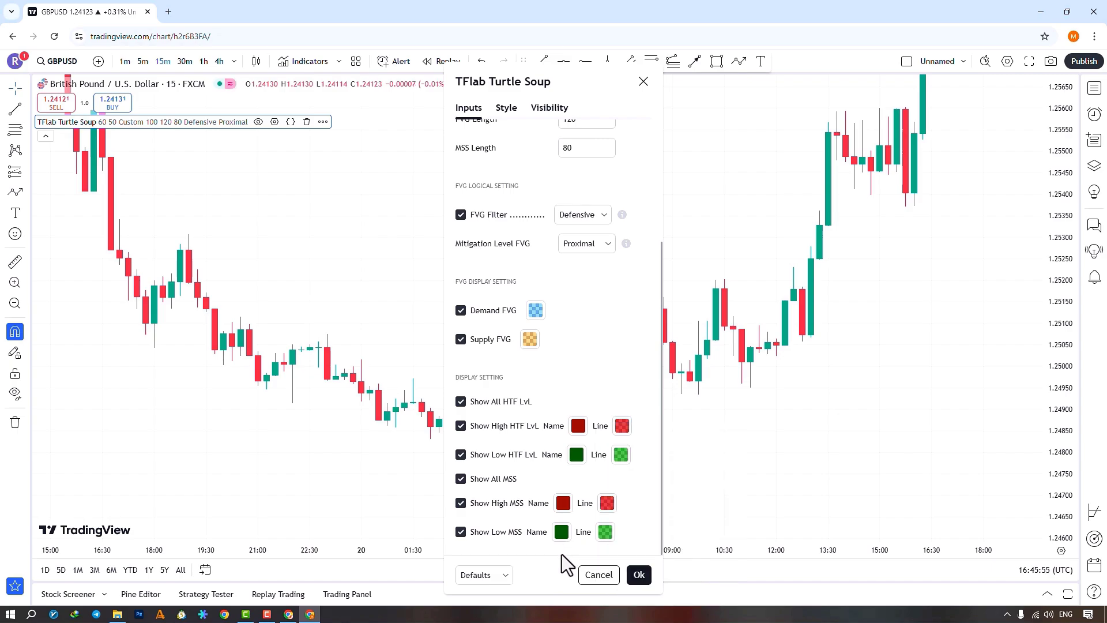
left_click(638, 571)
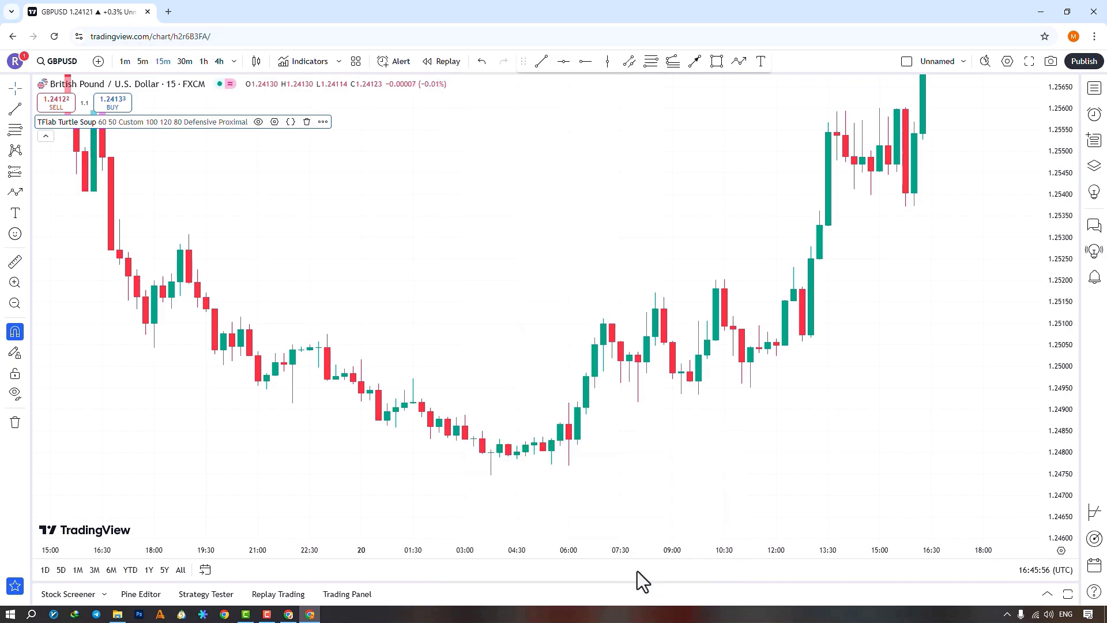
Reopen the TFlab Turtle Soup settings, set Max Swing Back Method to All and apply the change to the chart
left_click(15, 304)
right_click(345, 312)
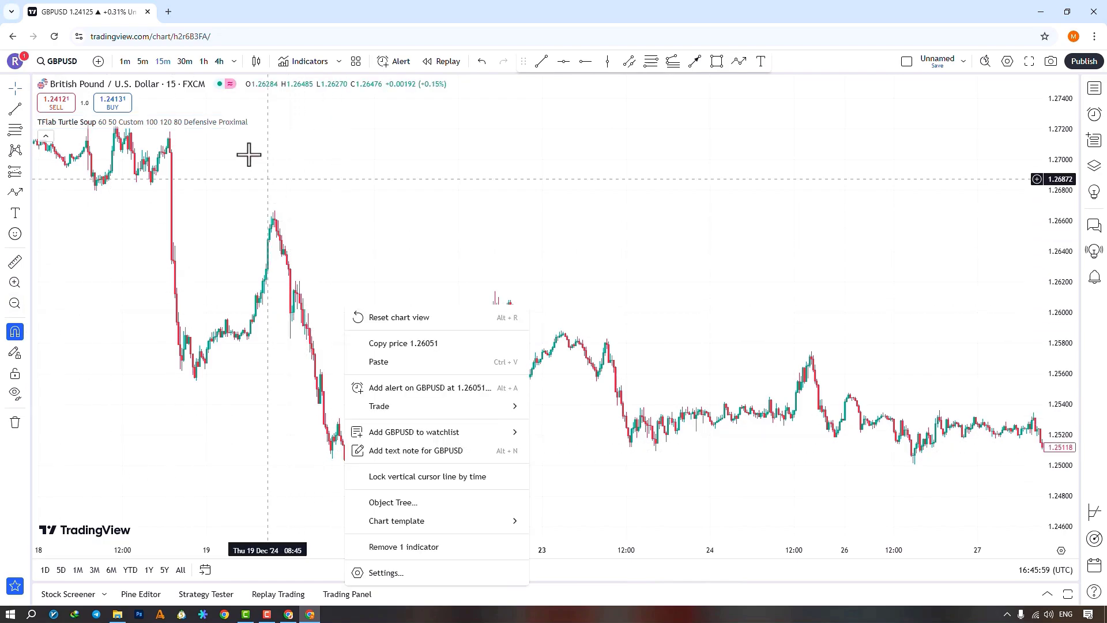
left_click(247, 161)
left_click(273, 123)
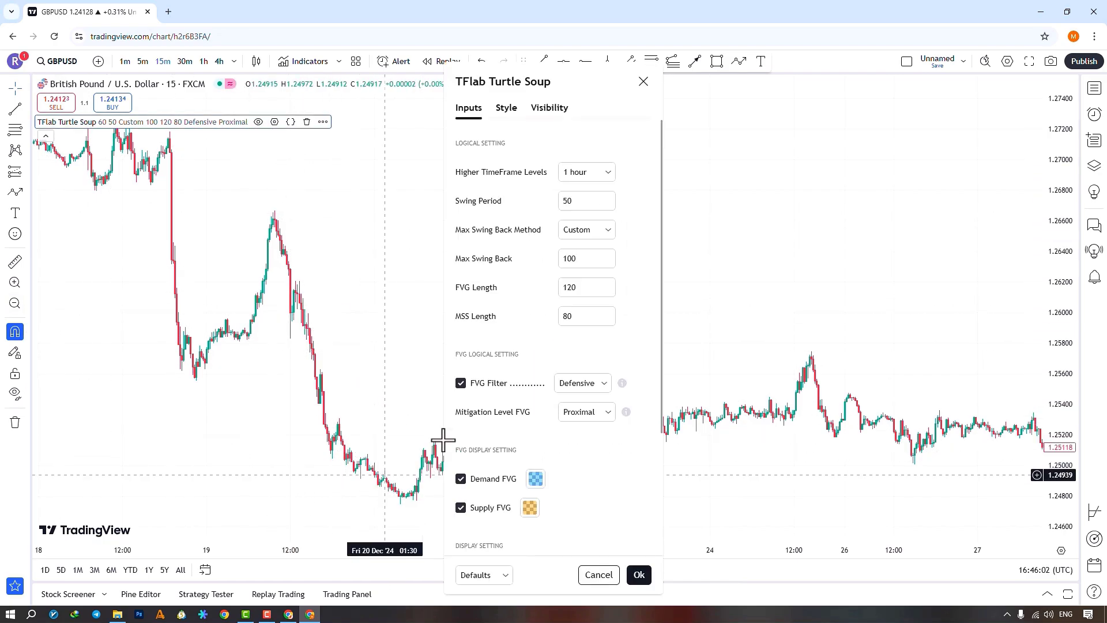
scroll(539, 459, "down", 3)
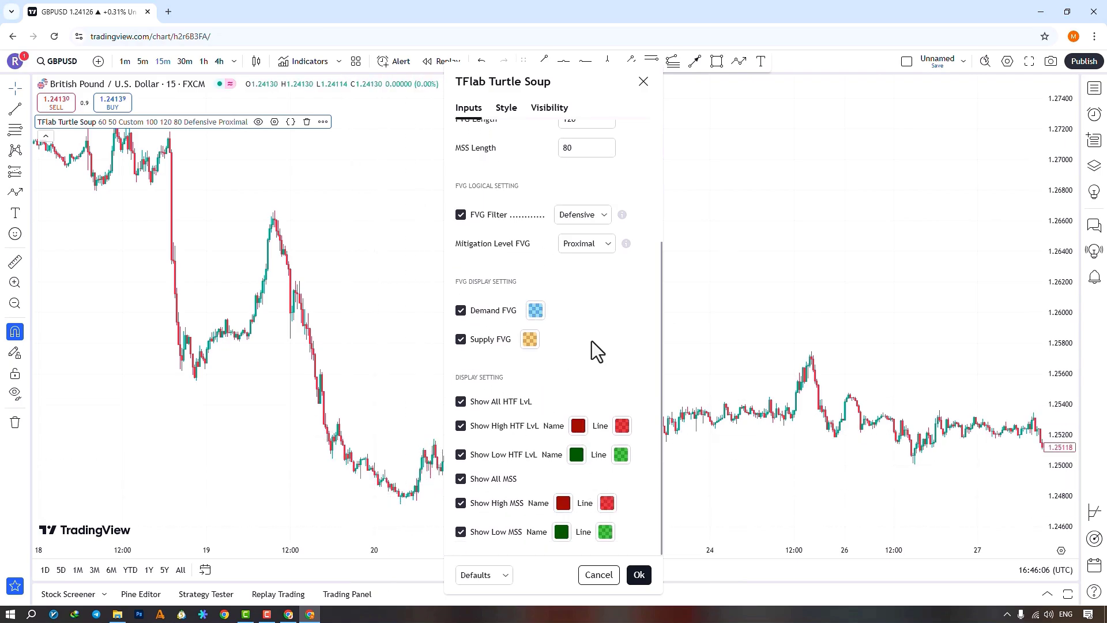
scroll(592, 342, "up", 3)
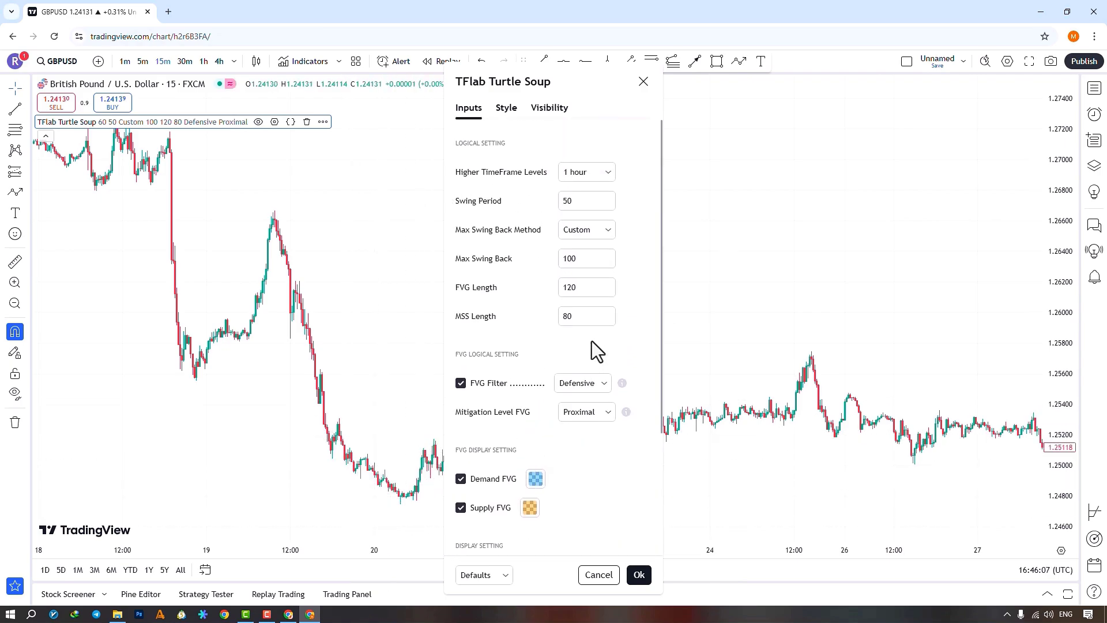
left_click(597, 233)
left_click(603, 249)
left_click(639, 574)
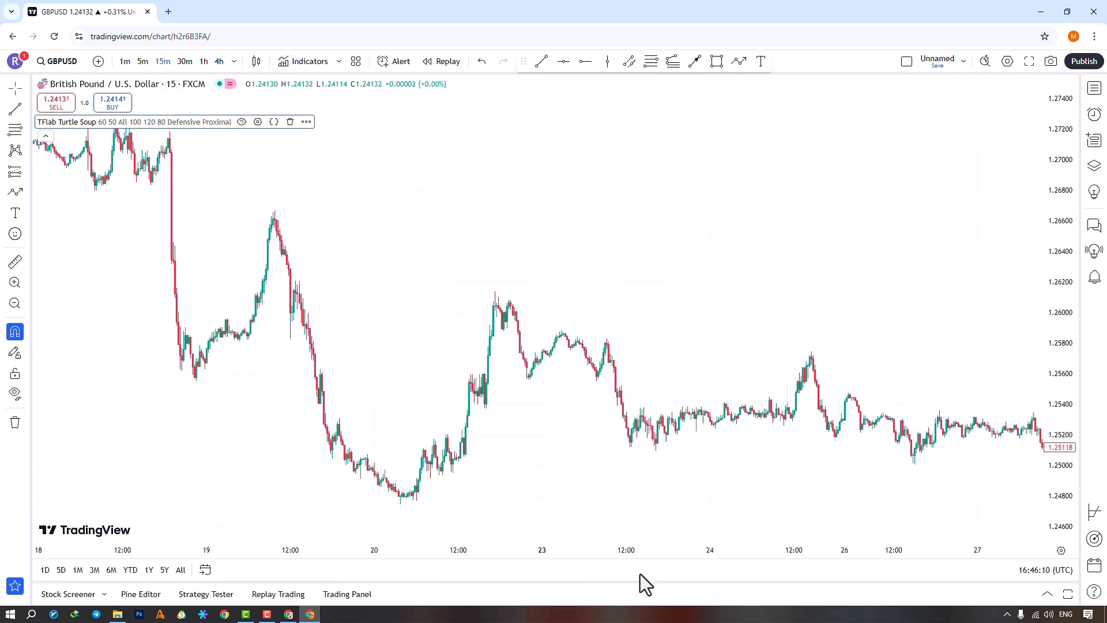